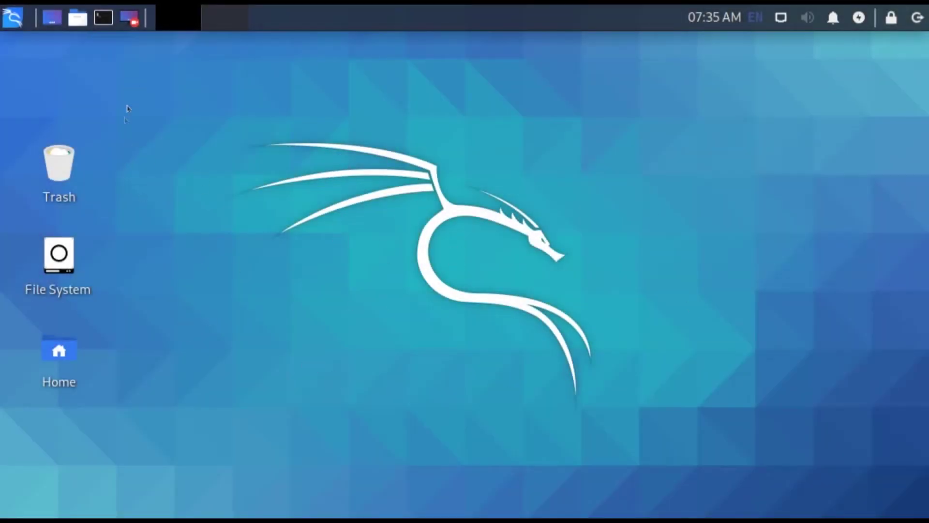
Open a terminal and install snapd with 'sudo apt install snapd', entering the sudo password.
left_click(103, 22)
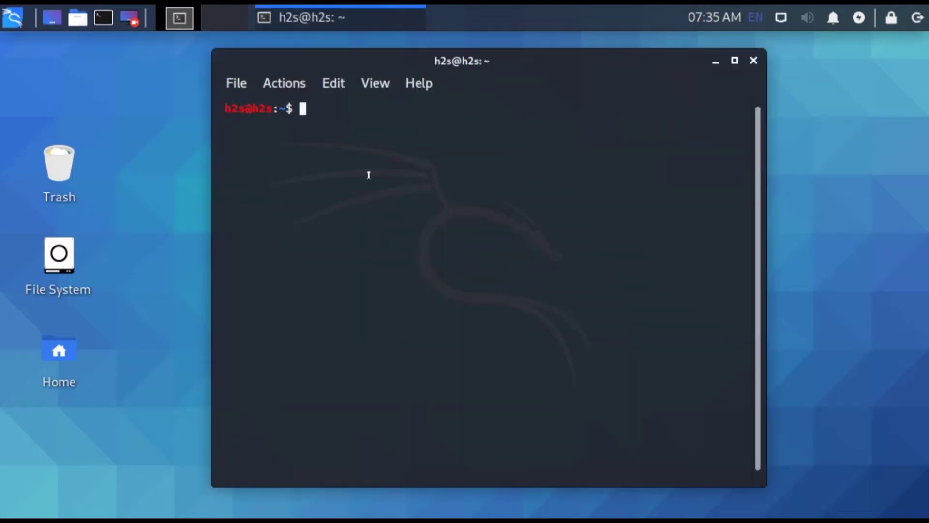
type("sud")
type("o spt i")
key("BackSpace")
key("BackSpace")
key("BackSpace")
key("BackSpace")
key("BackSpace")
type("apt install ")
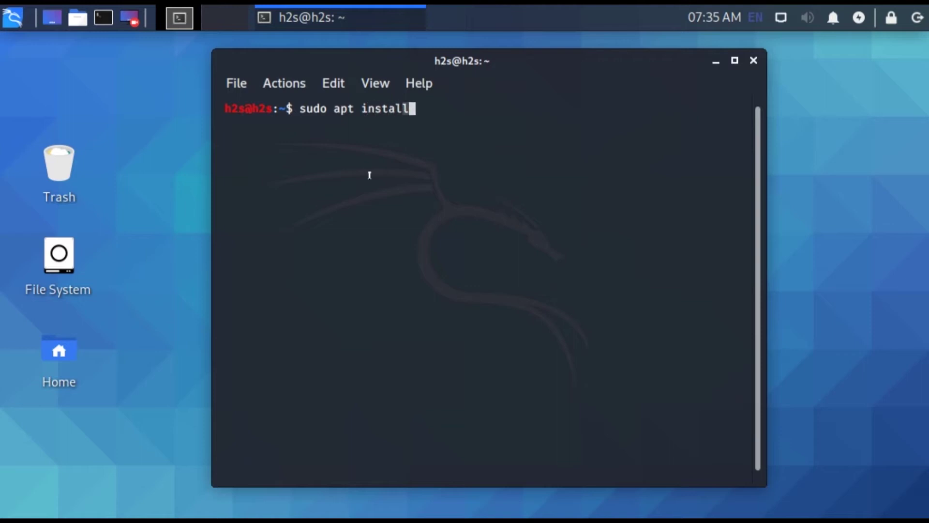
type("snapd")
key("Return")
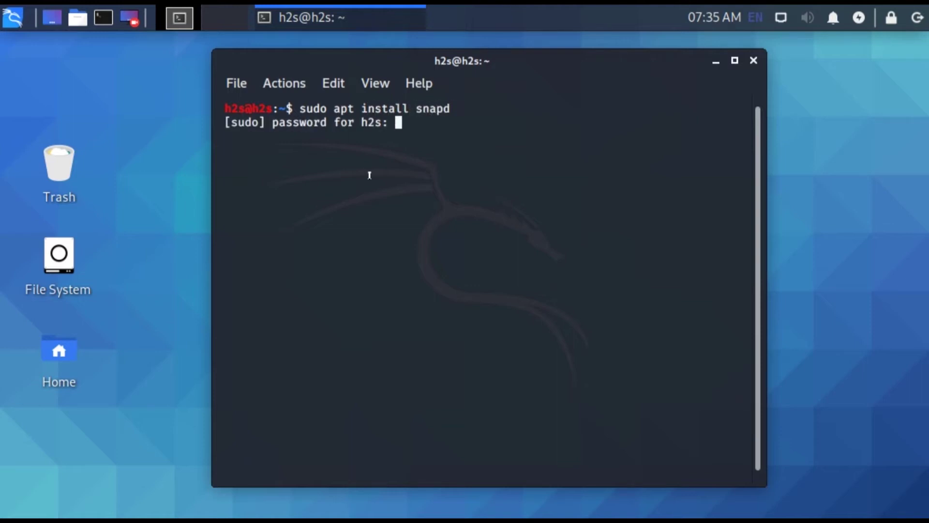
key("Return")
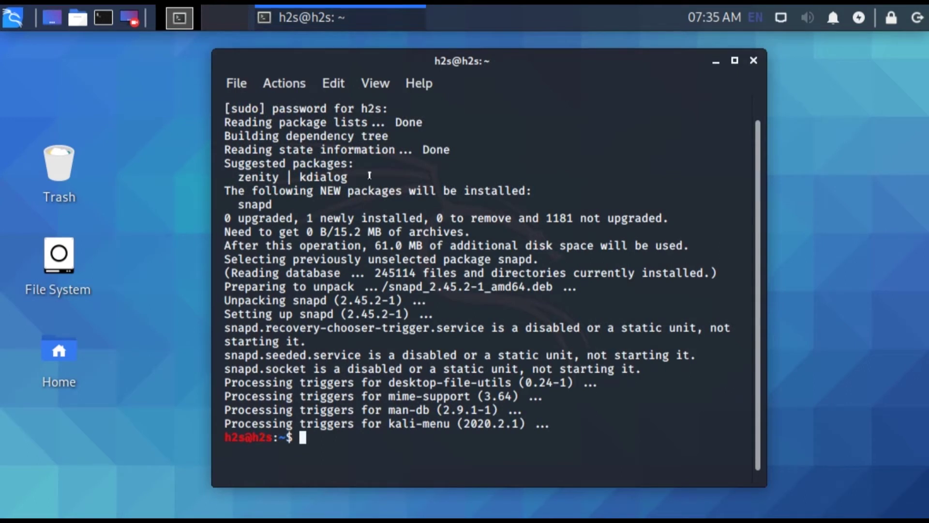
type("sudo sy")
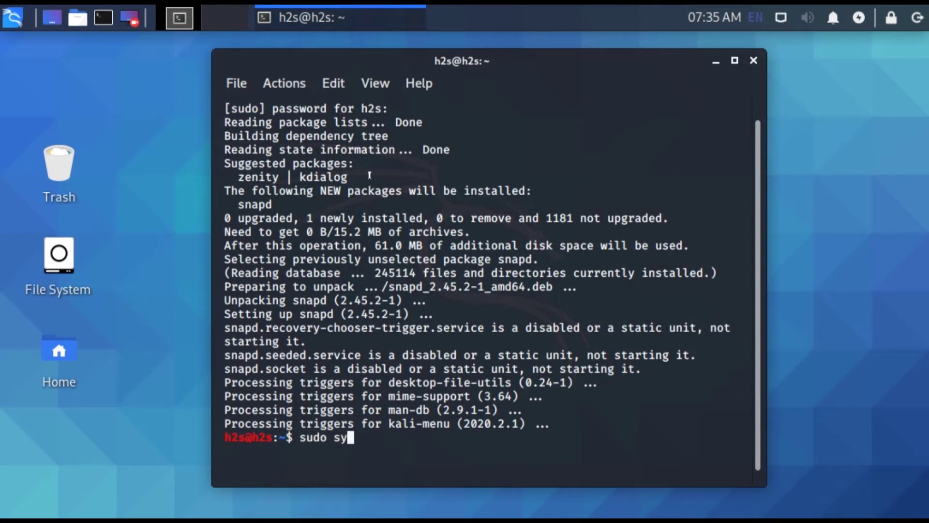
type("stemctl")
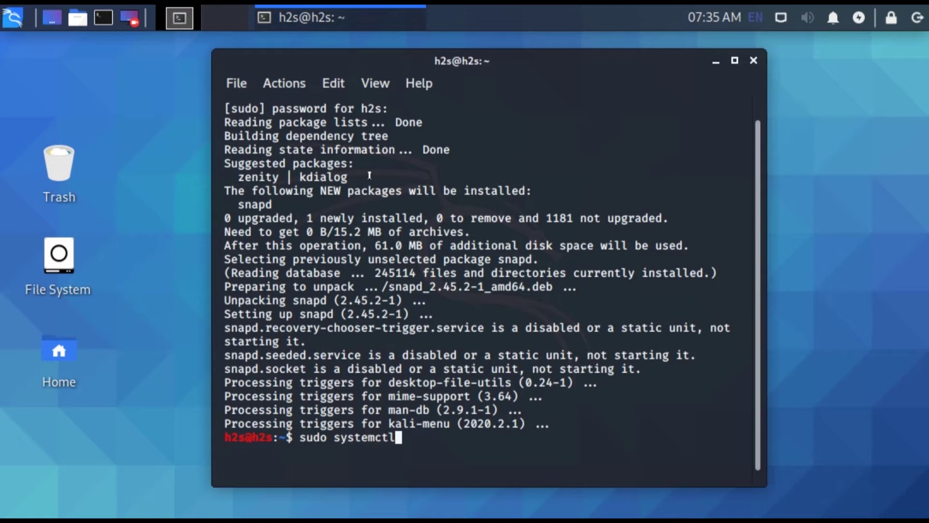
type(" start ")
type("snapd.")
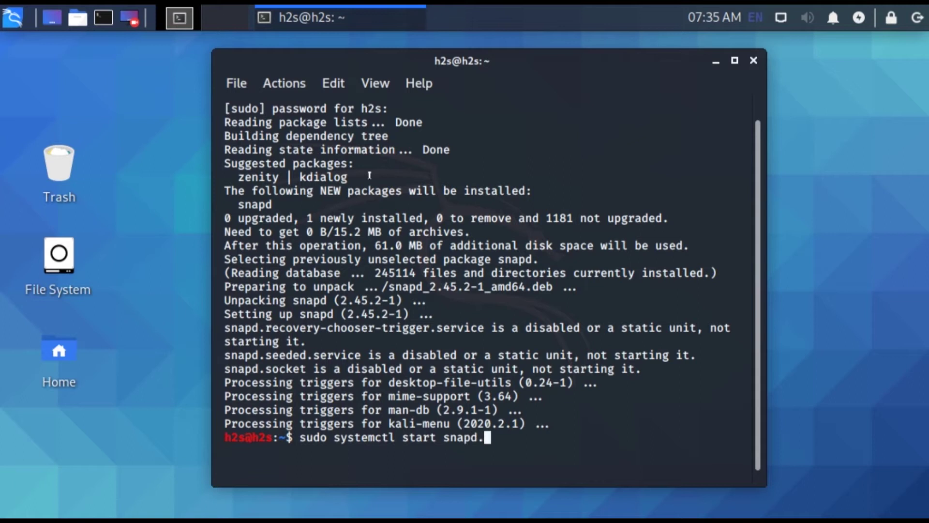
type("service")
Start snapd.service with systemctl, then enable snapd.service to run at boot.
key("Return")
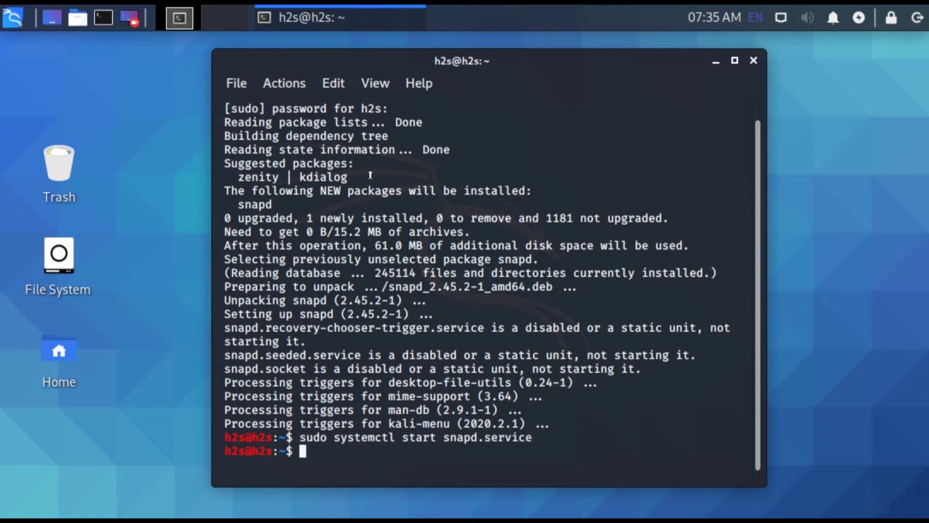
key("Up")
key("Left")
key("Left")
key("Left")
key("Left")
key("Left")
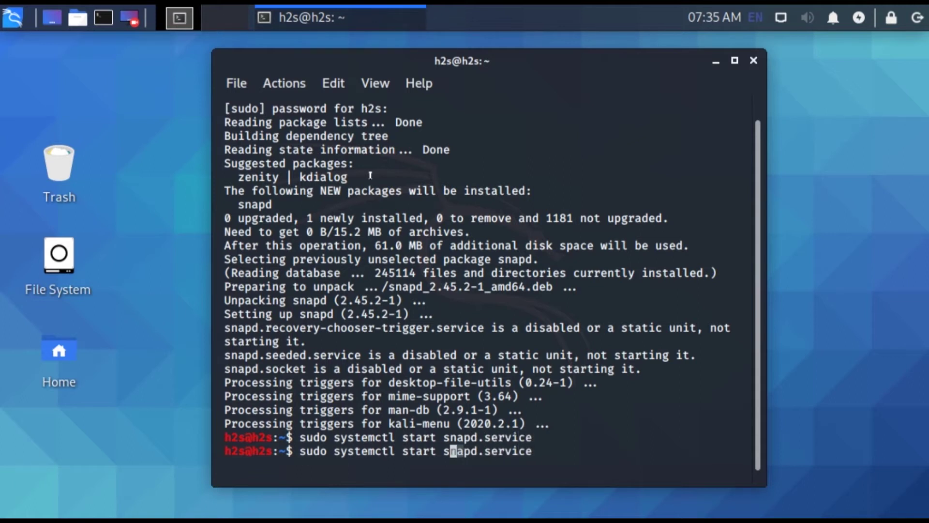
key("Left")
key("Left")
key("BackSpace")
key("BackSpace")
key("BackSpace")
key("BackSpace")
key("BackSpace")
type("ena")
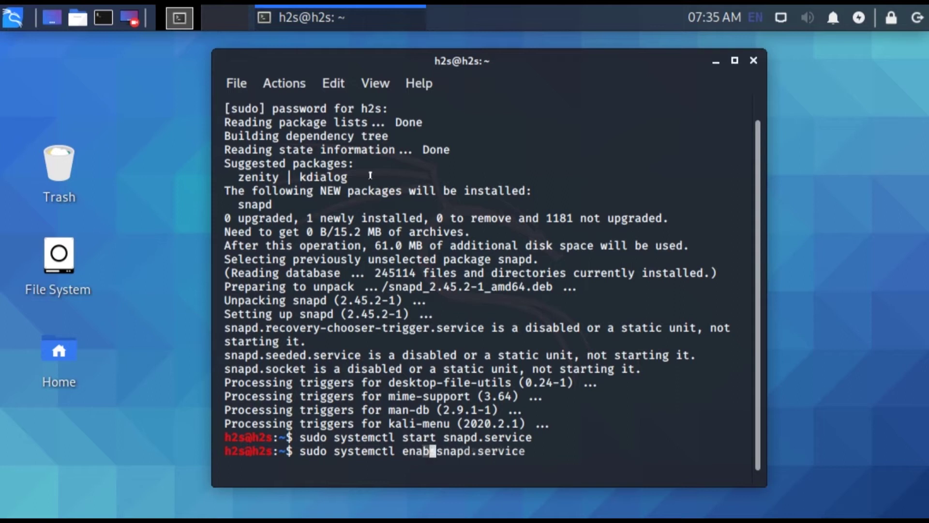
type("ble")
key("Right")
key("Right")
key("Return")
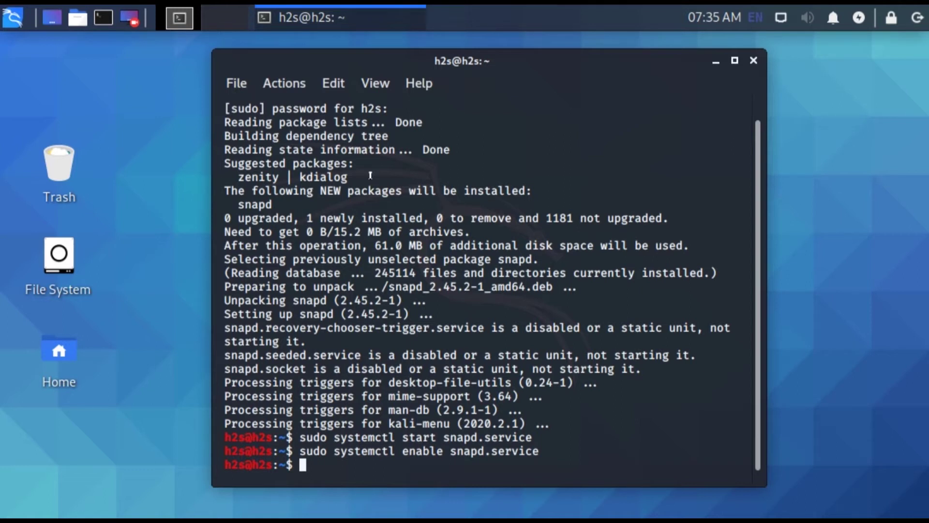
type("sudo sna")
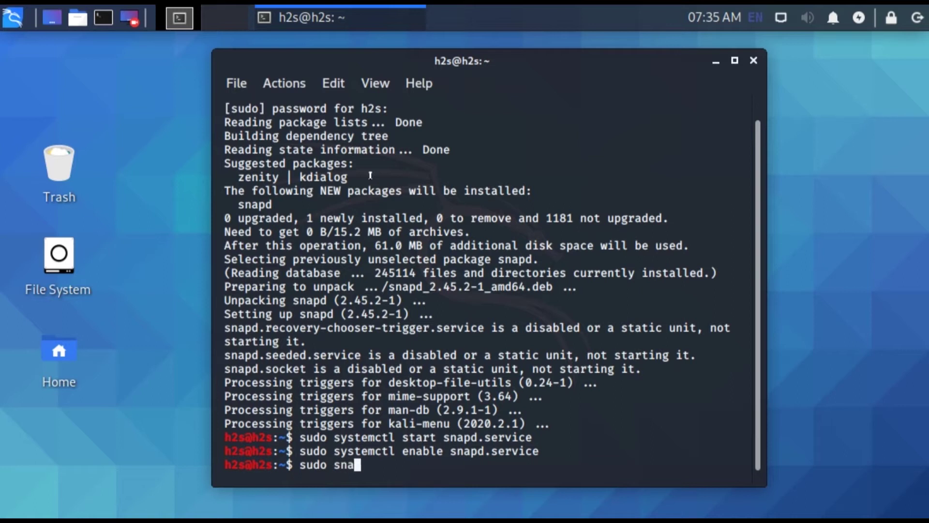
type("p install tele")
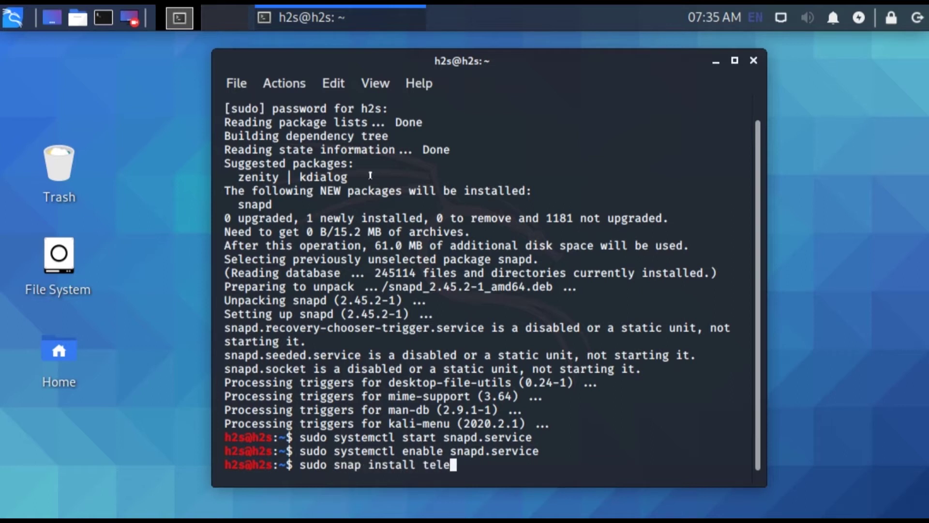
type("gram-de")
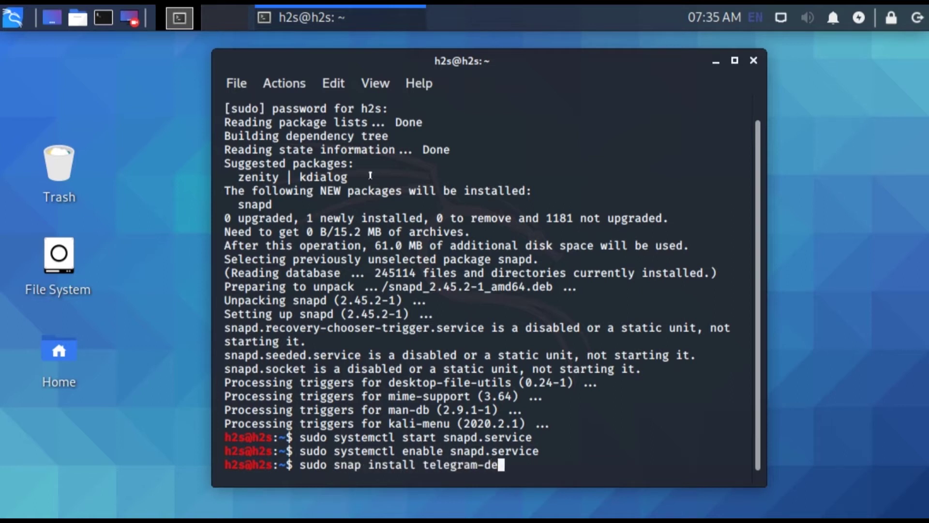
type("sktop")
Run 'sudo snap install telegram-desktop' to install telegram-desktop 2.4.7.
key("Left")
key("Left")
key("Left")
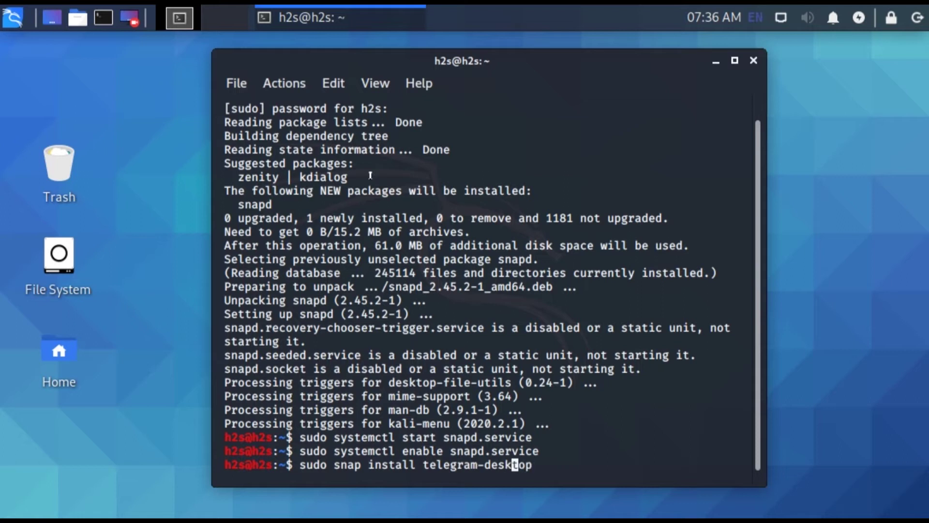
key("Left")
key("Left")
key("Right")
key("Right")
key("Right")
key("Right")
left_click_drag(552, 465, 298, 456)
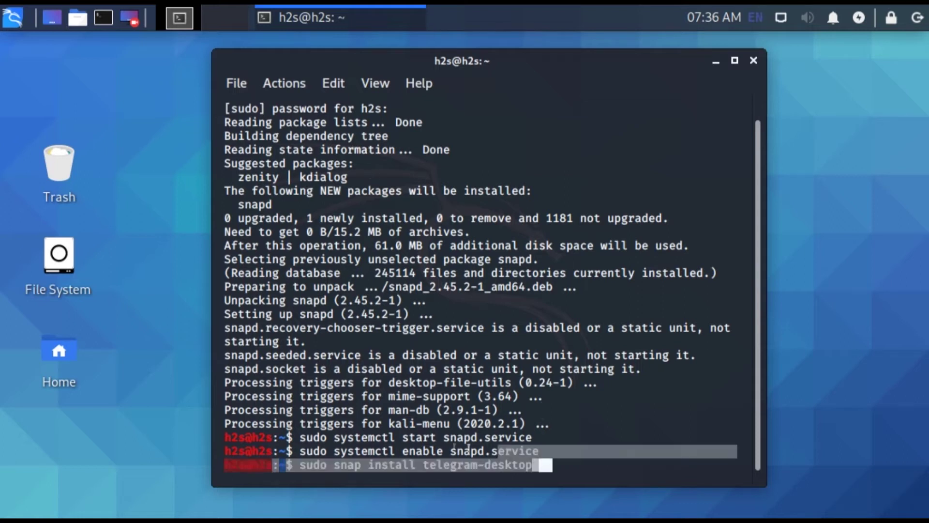
left_click(552, 417)
key("Return")
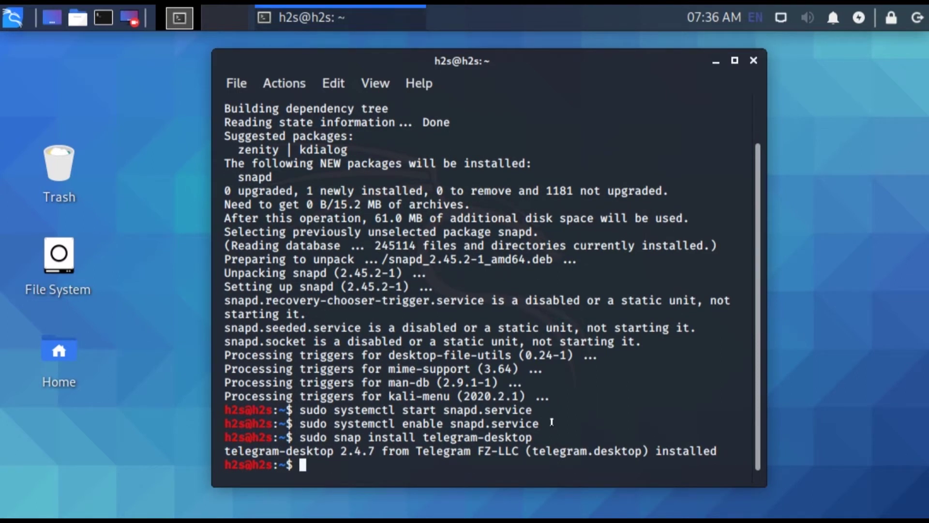
Enter 'snap run telegram-desktop' at the prompt, removing the mistaken sudo prefix and typos.
left_click_drag(730, 451, 456, 451)
left_click(450, 439)
type("sudo ")
type("sna")
key("BackSpace")
key("BackSpace")
key("BackSpace")
key("BackSpace")
key("BackSpace")
key("BackSpace")
type("sna")
type("p run tele")
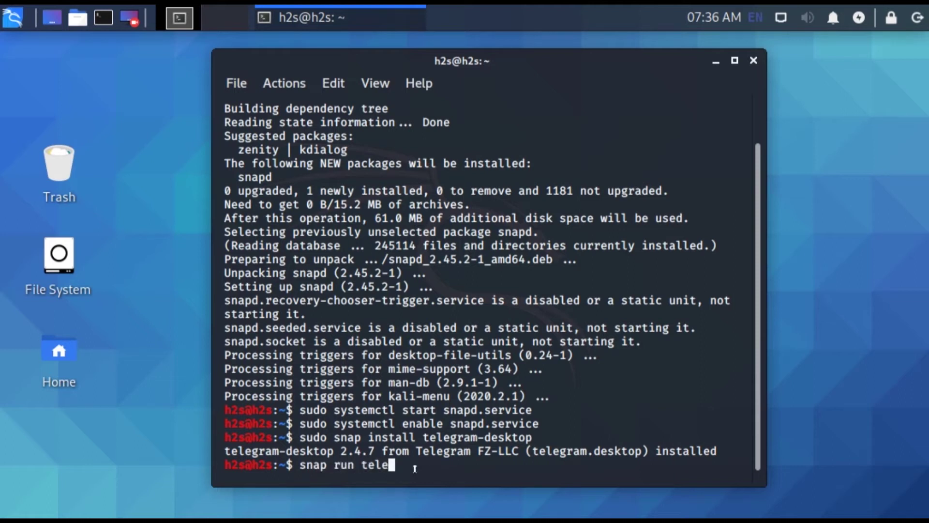
type("gra")
key("BackSpace")
key("BackSpace")
key("BackSpace")
type("gram")
type("-d")
type("esk")
type("top")
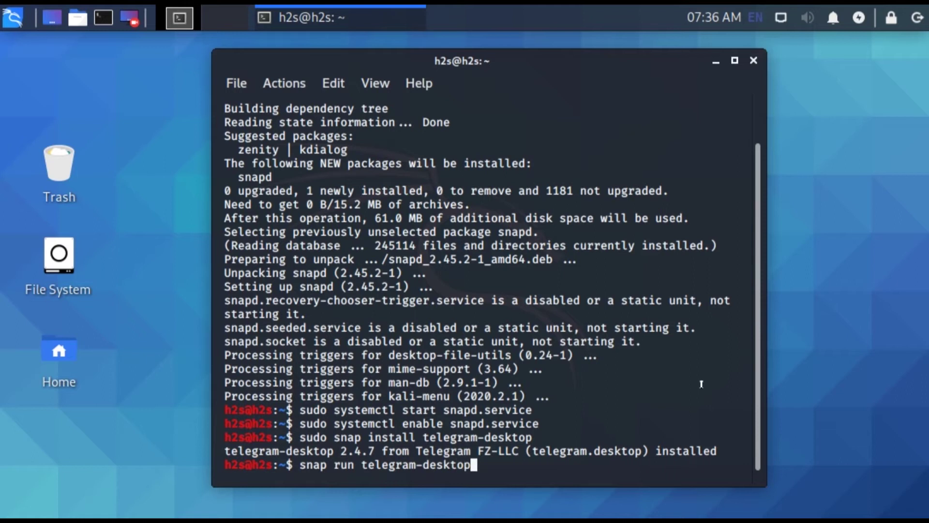
Launch Telegram with 'snap run telegram-desktop', then move aside and close its welcome window.
key("Return")
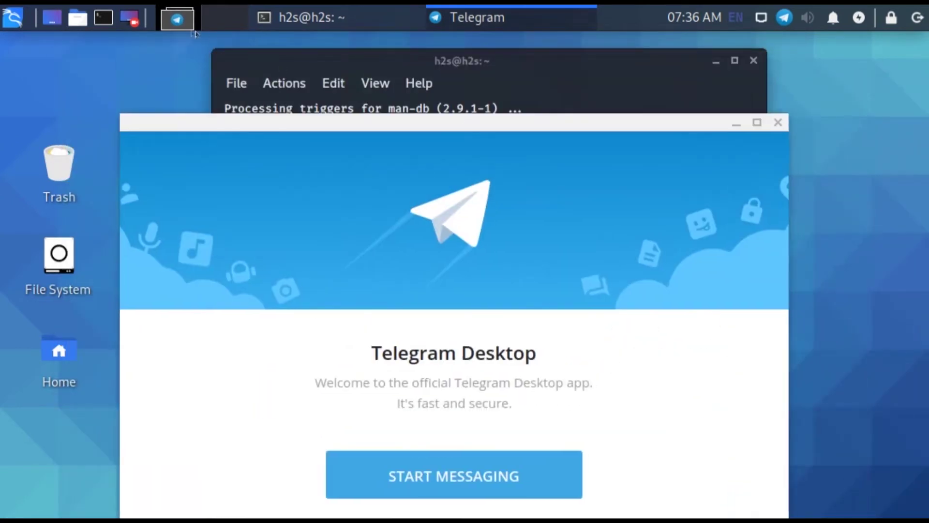
right_click(172, 21)
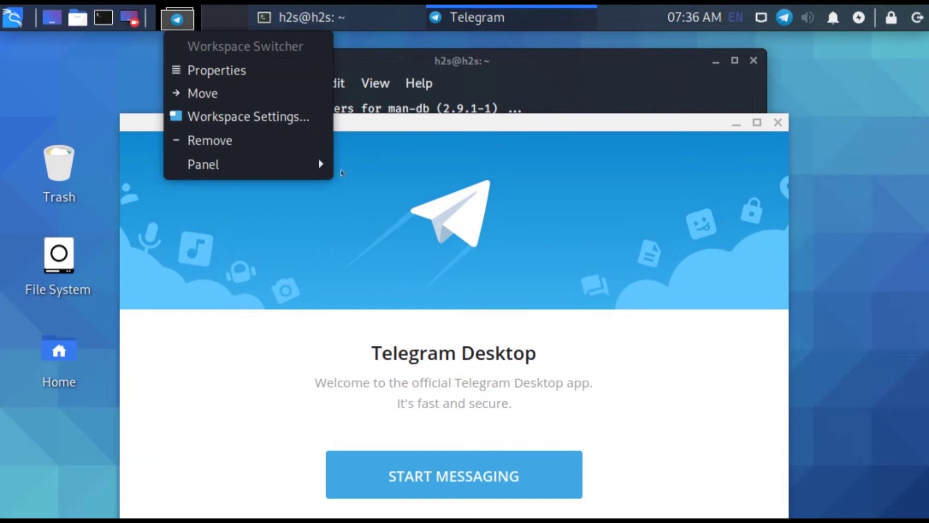
mouse_move(247, 164)
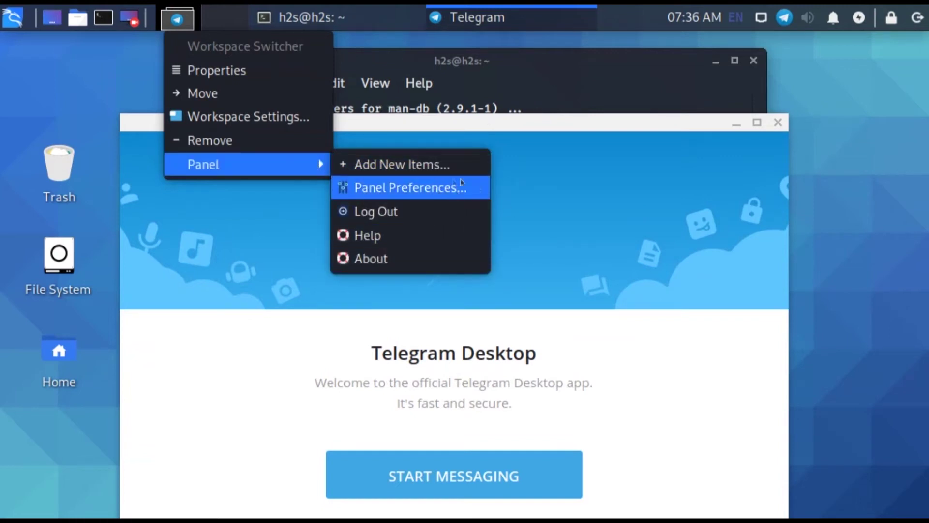
left_click(544, 162)
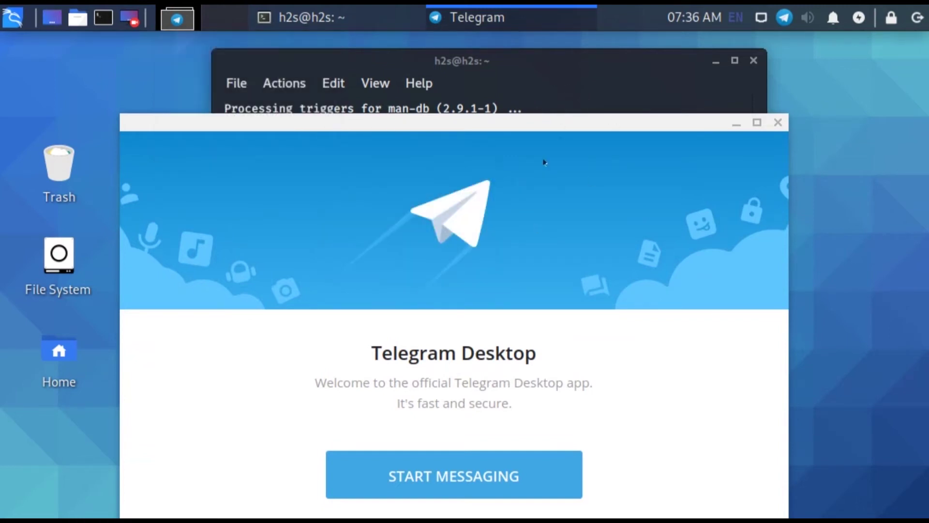
left_click_drag(413, 129, 480, 88)
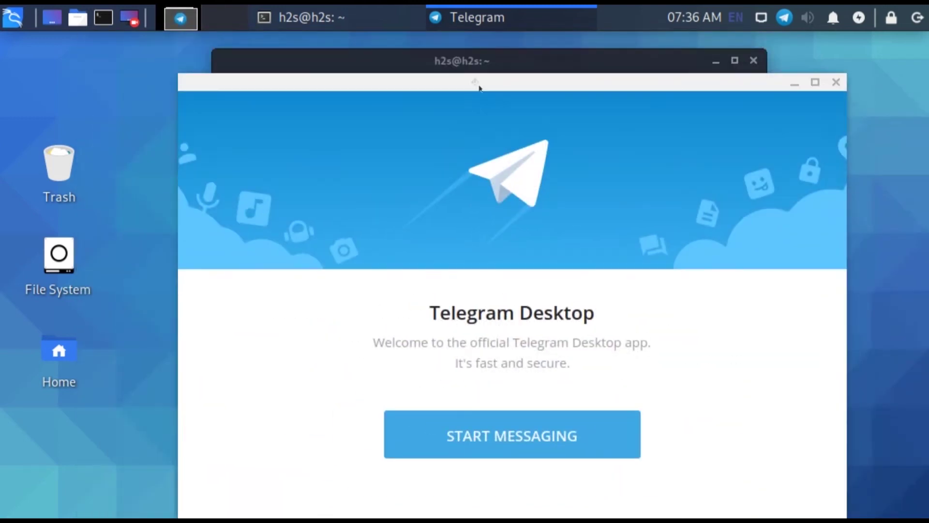
left_click(839, 84)
Start a desktop launcher named 'Telegram' with command 'snap run telegram-desktop'.
left_click_drag(545, 61, 673, 66)
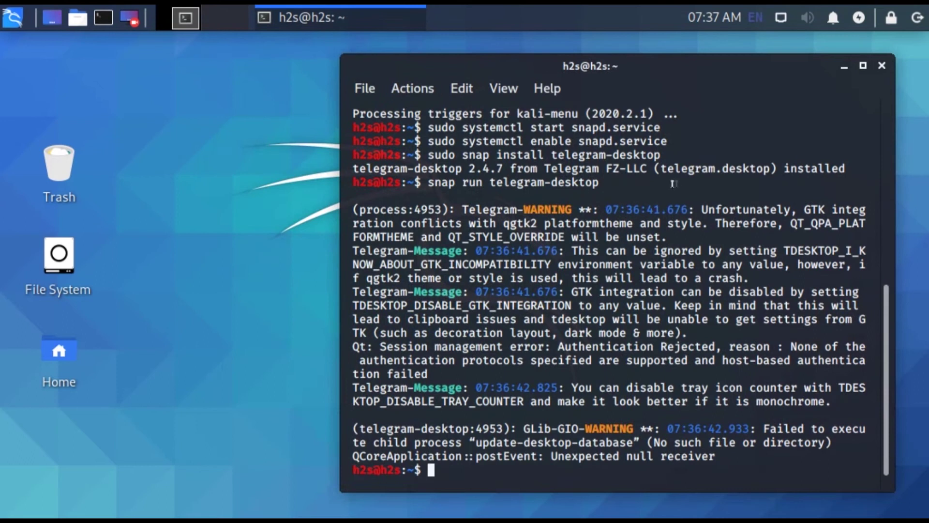
right_click(188, 135)
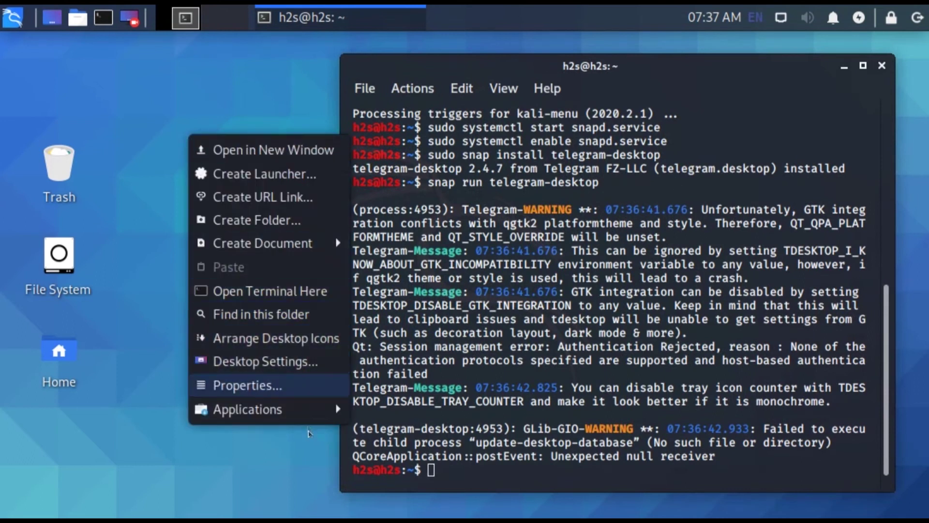
left_click(255, 172)
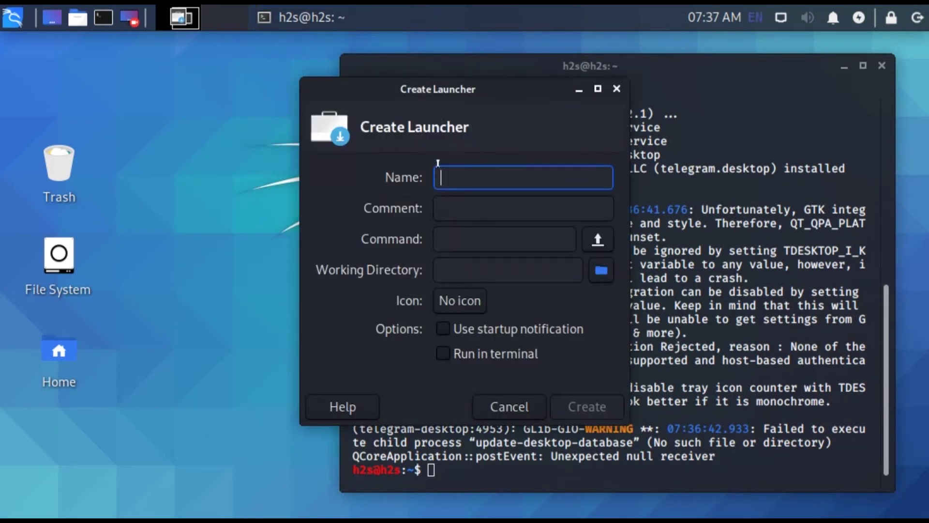
type("Telegra")
type("m")
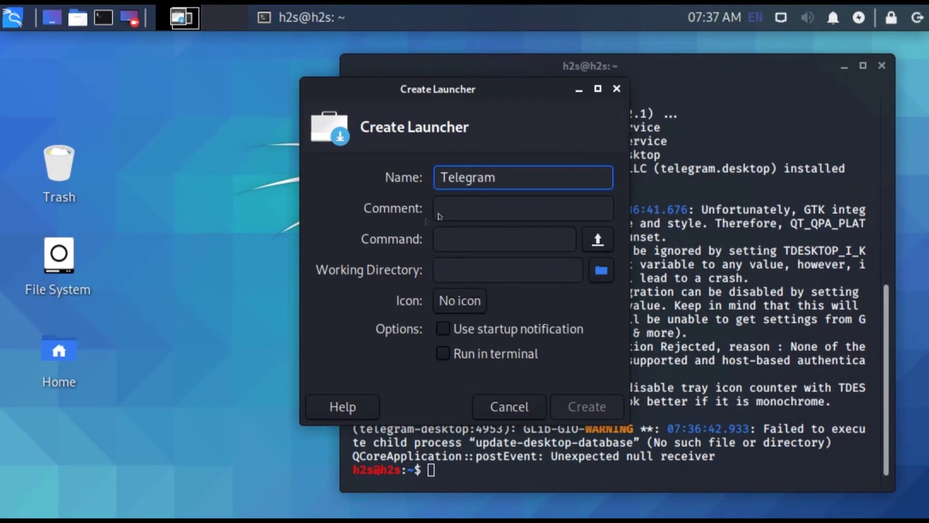
left_click(467, 236)
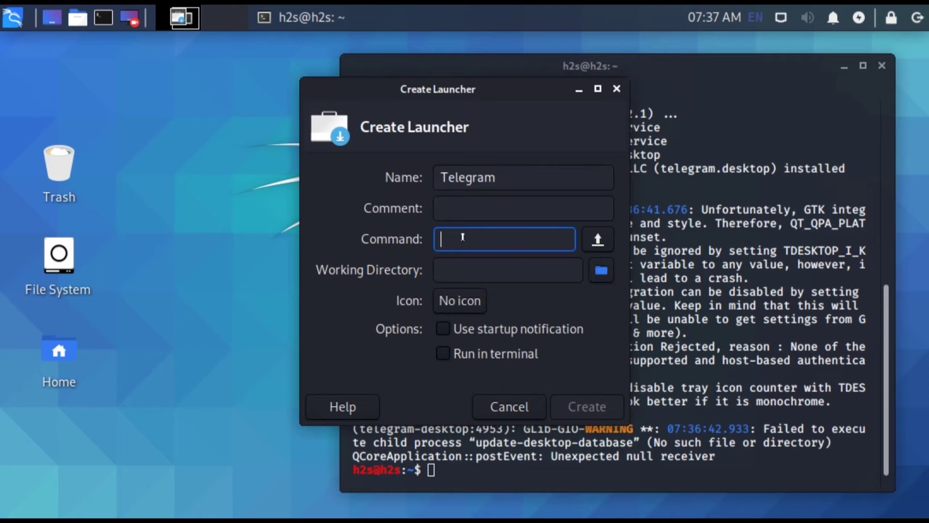
type("snap ")
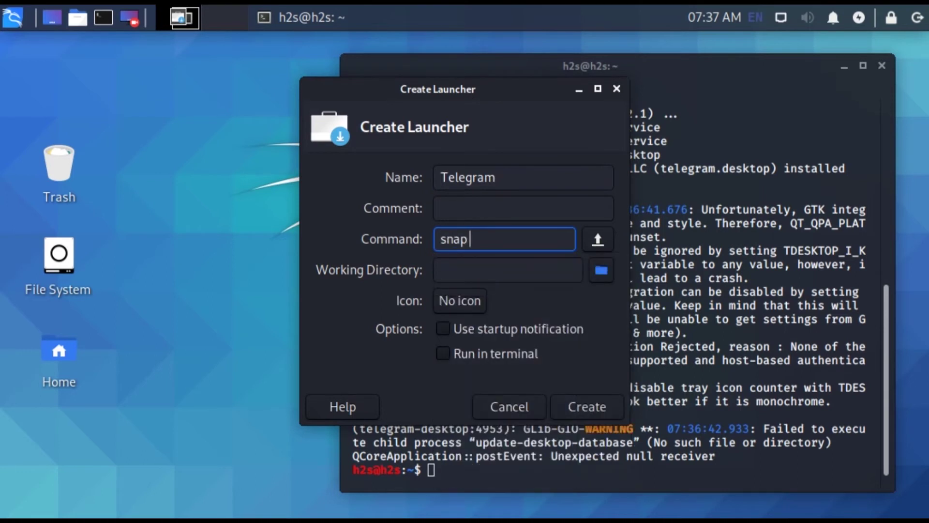
type("run telegram")
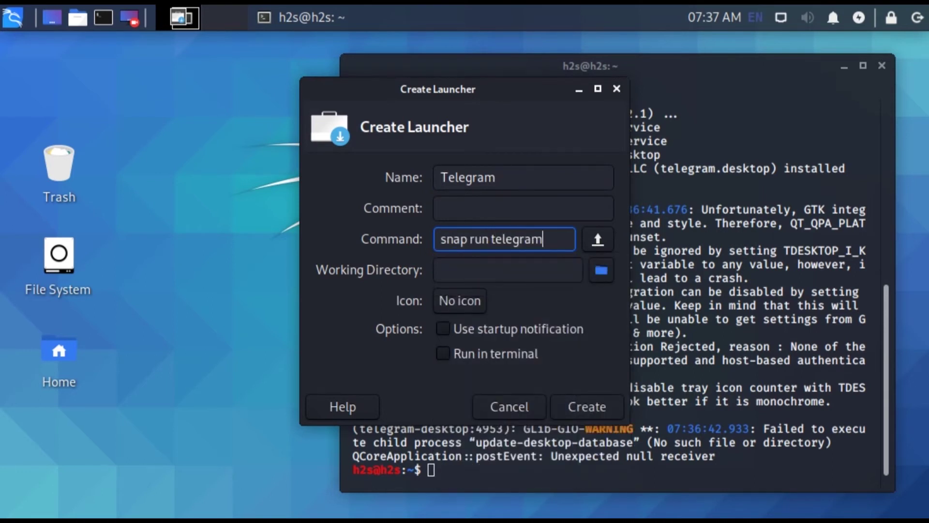
type("desktop")
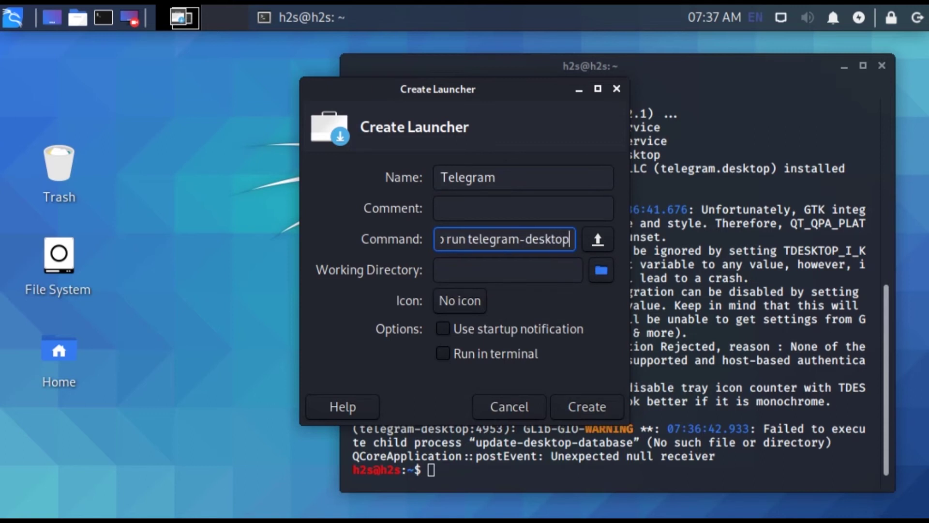
triple_click(554, 239)
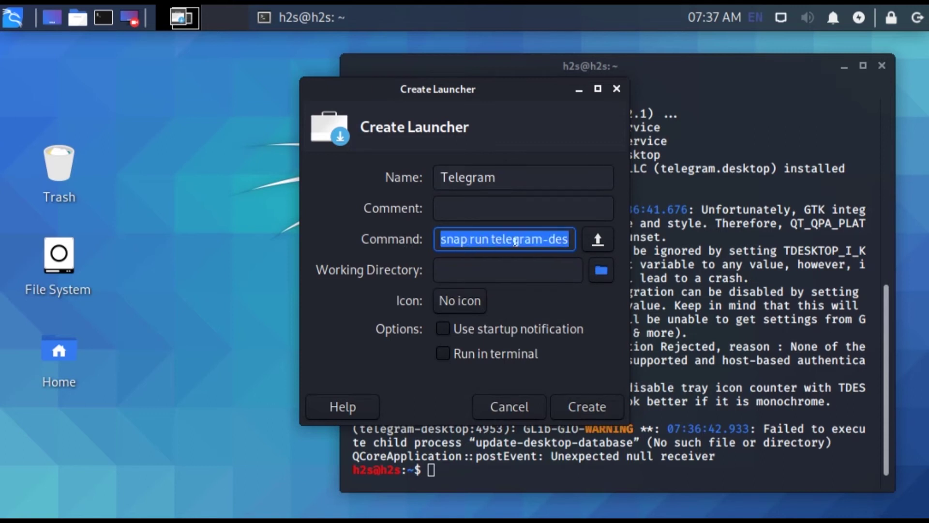
left_click_drag(473, 239, 573, 241)
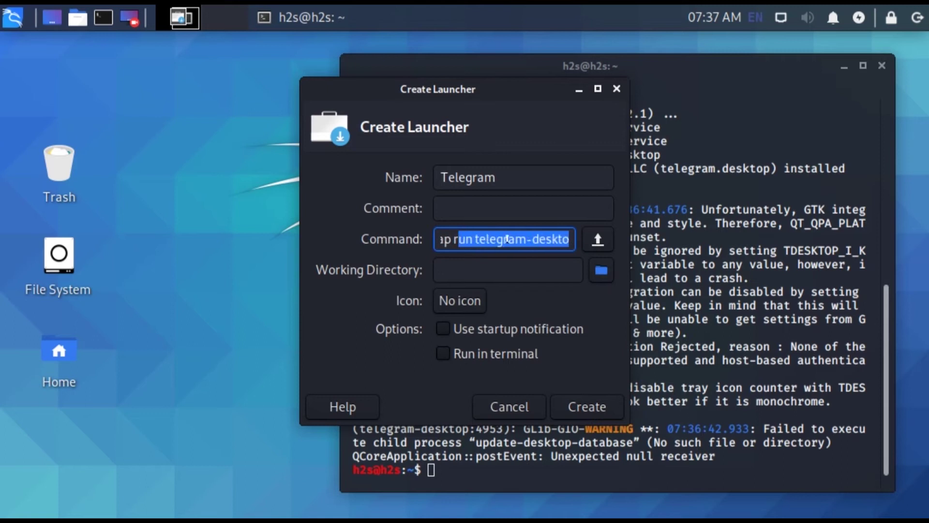
left_click(508, 240)
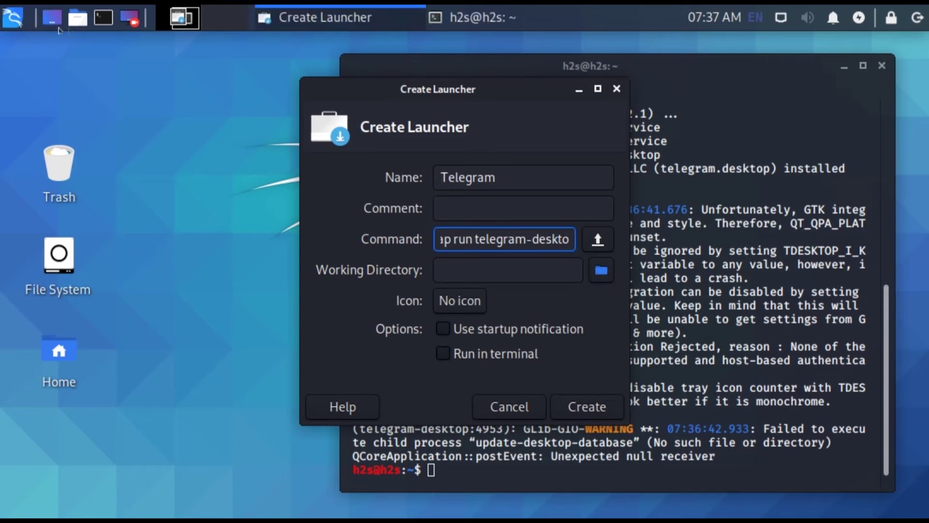
Search Google Images in Firefox for 'telegram png'.
left_click(12, 16)
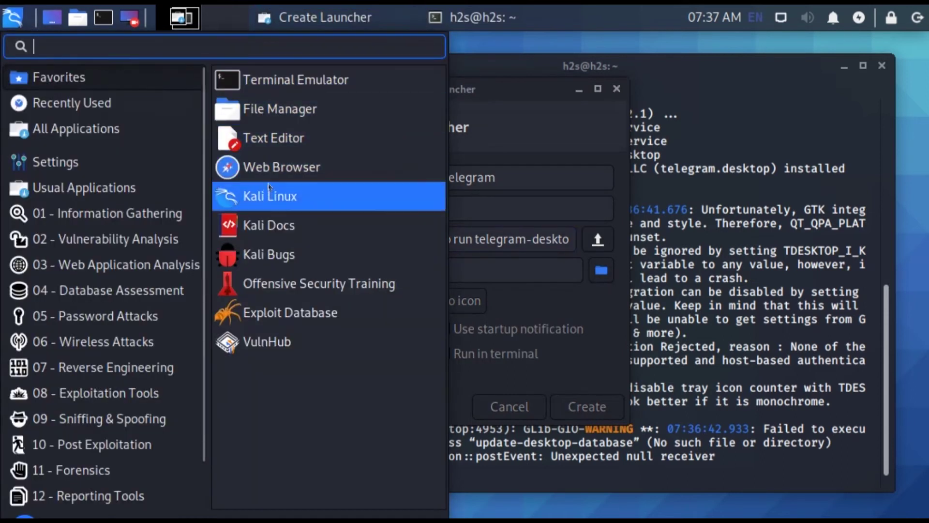
key("Escape")
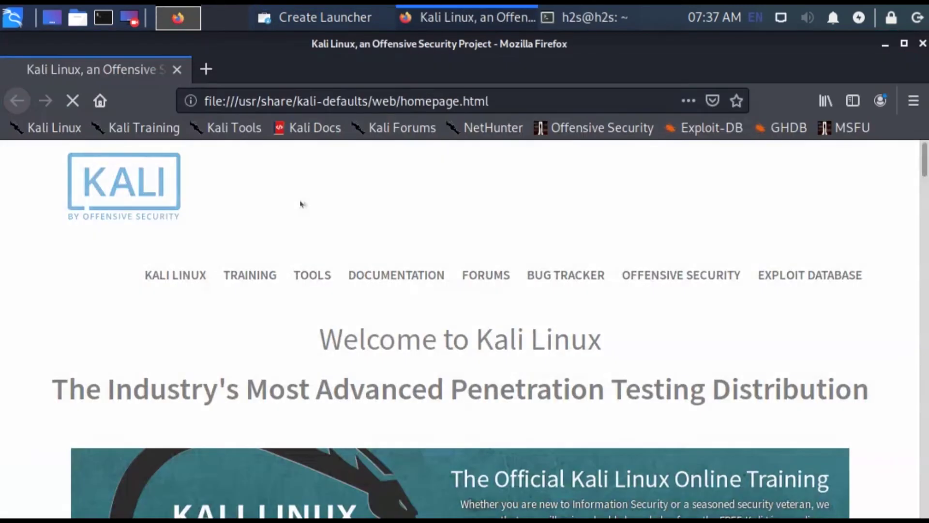
left_click(217, 101)
left_click(302, 100)
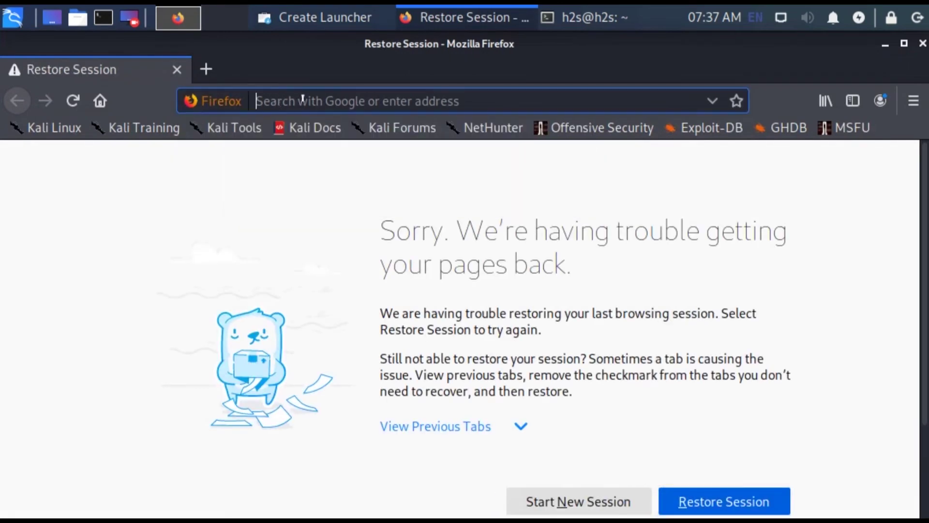
type("telegram")
key("Return")
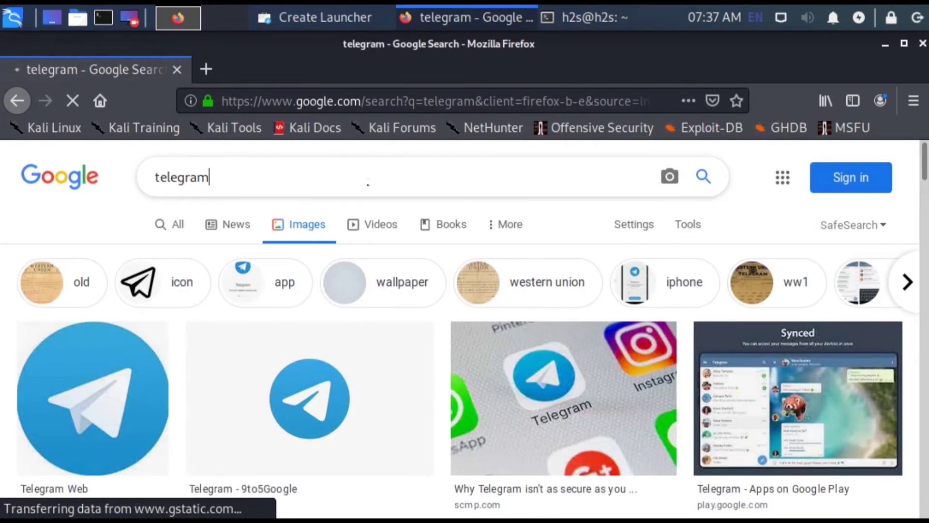
left_click(368, 182)
type("png")
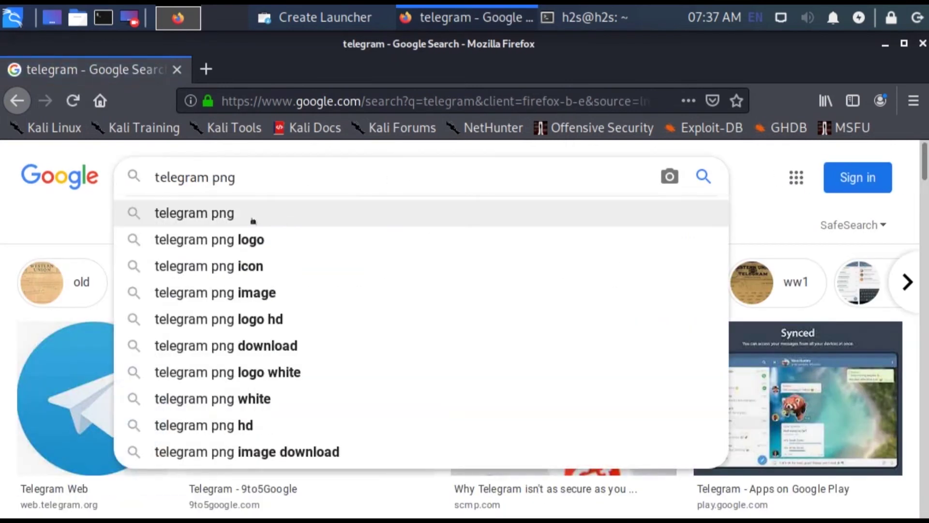
left_click(251, 220)
scroll(231, 310, "down", 3)
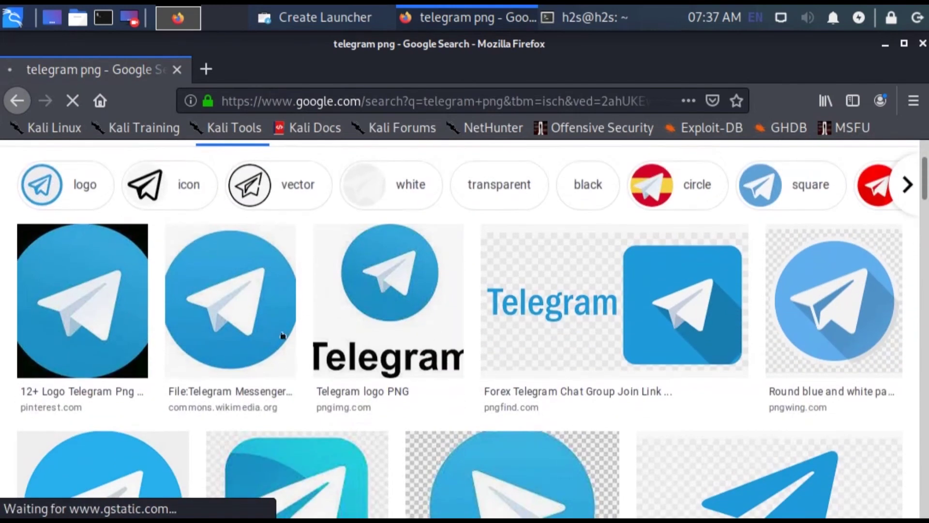
Save the Wikimedia Telegram logo to Downloads as 768px-Telegram_Messenger.png.
left_click(231, 310)
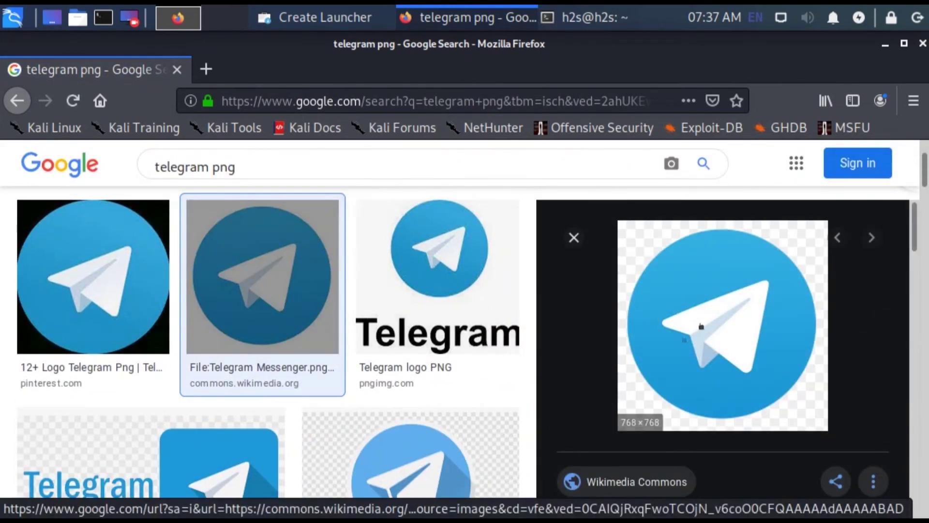
right_click(703, 377)
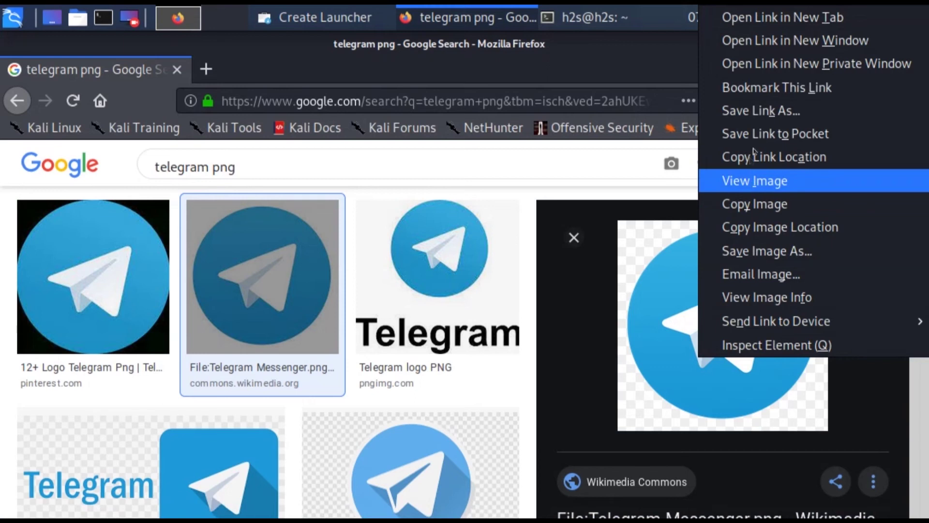
left_click(762, 250)
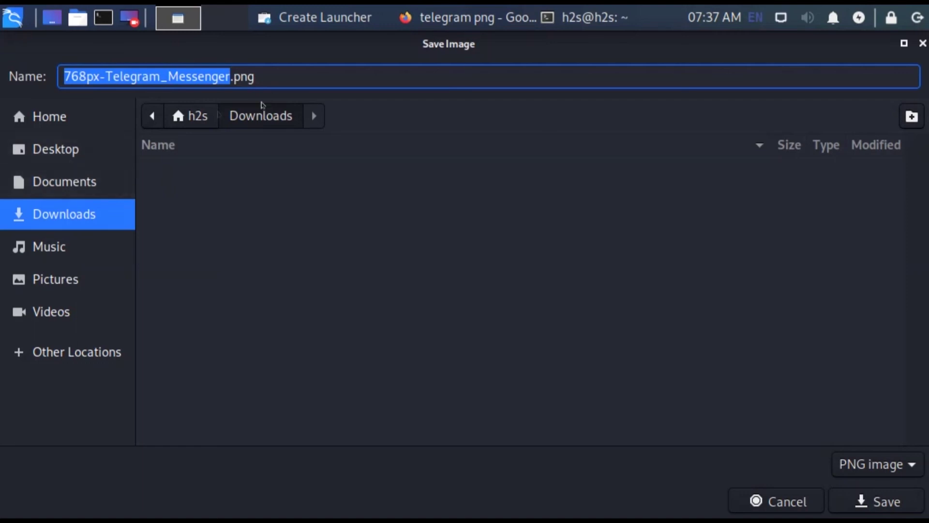
left_click(840, 501)
mouse_move(723, 327)
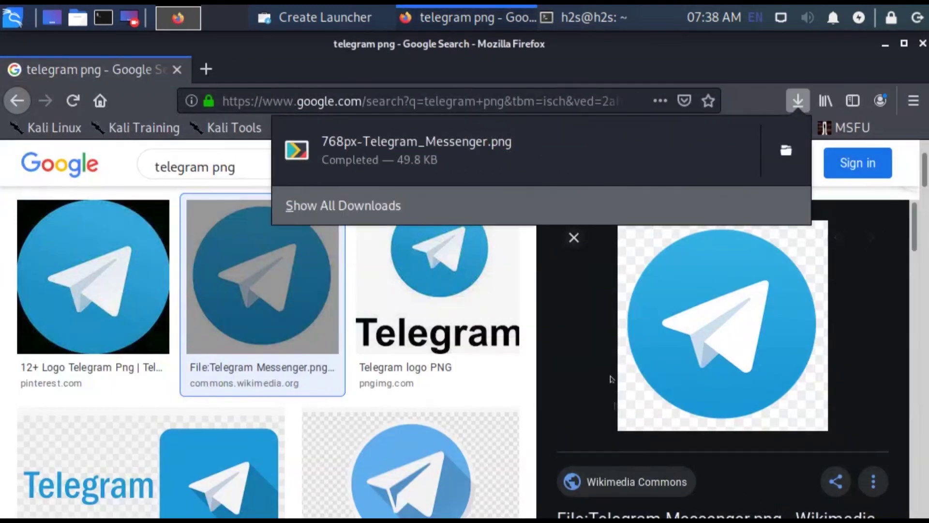
left_click(127, 179)
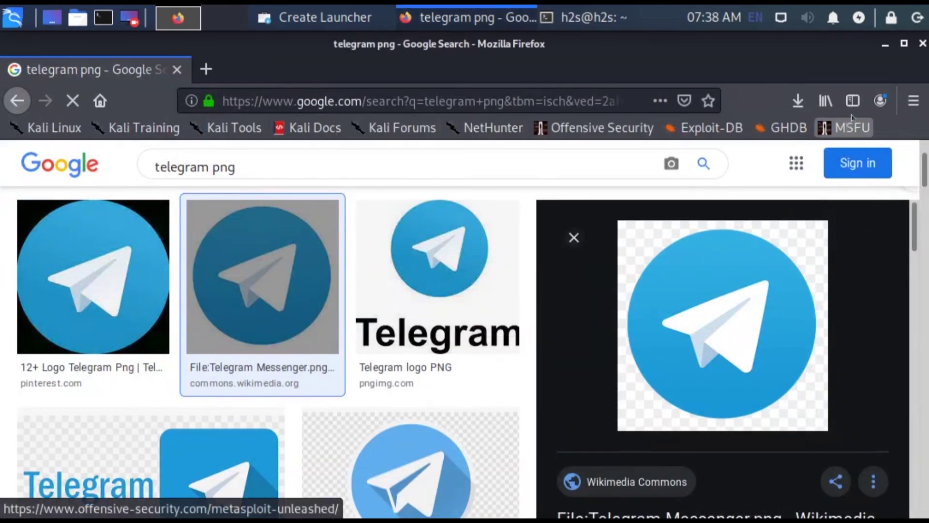
Close Firefox and set the launcher icon to the Telegram PNG image file from Downloads.
left_click(922, 43)
left_click(473, 274)
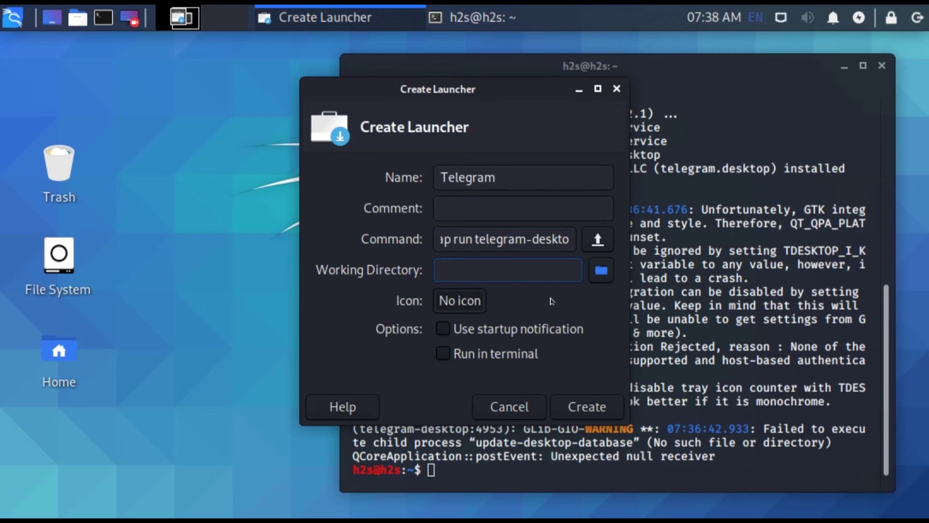
left_click(469, 308)
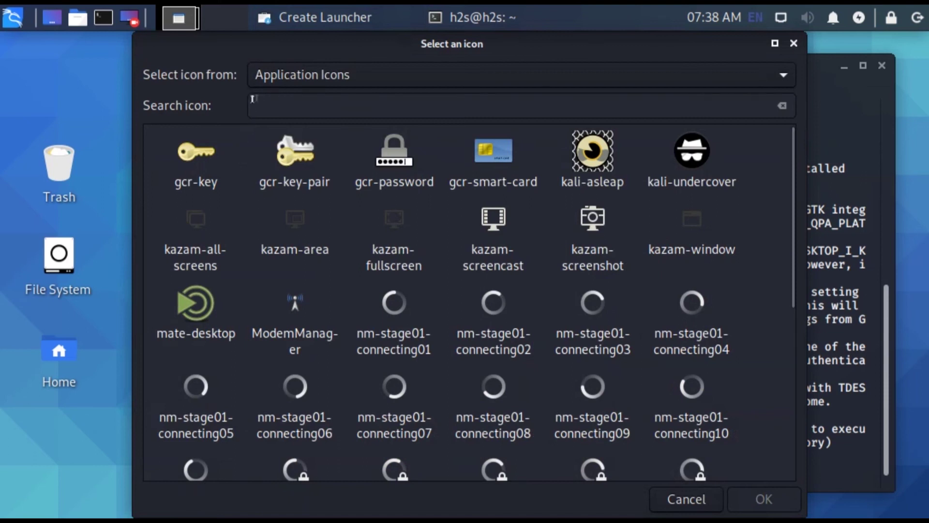
left_click(286, 78)
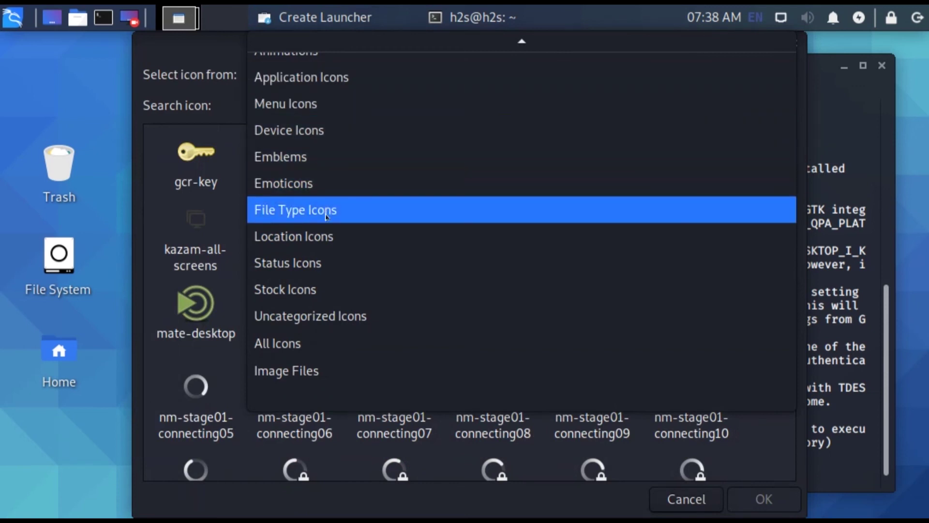
left_click(310, 379)
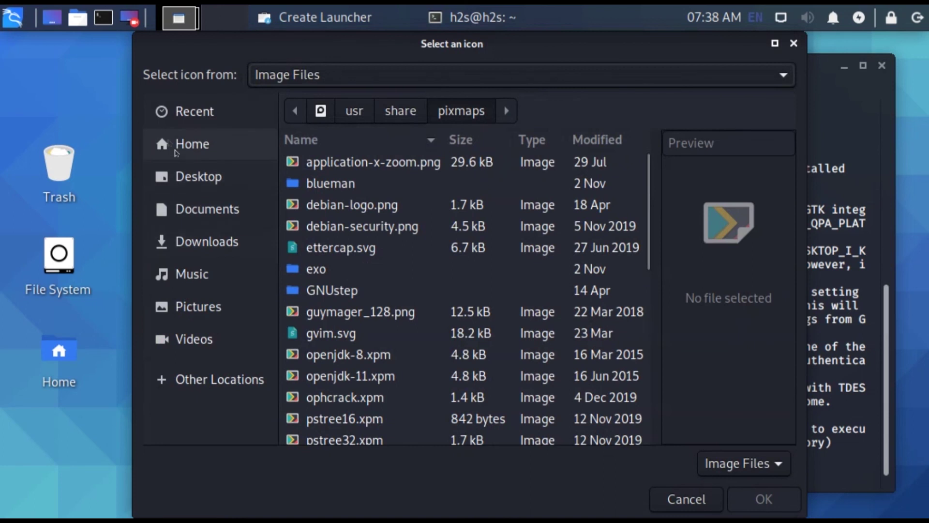
left_click(205, 241)
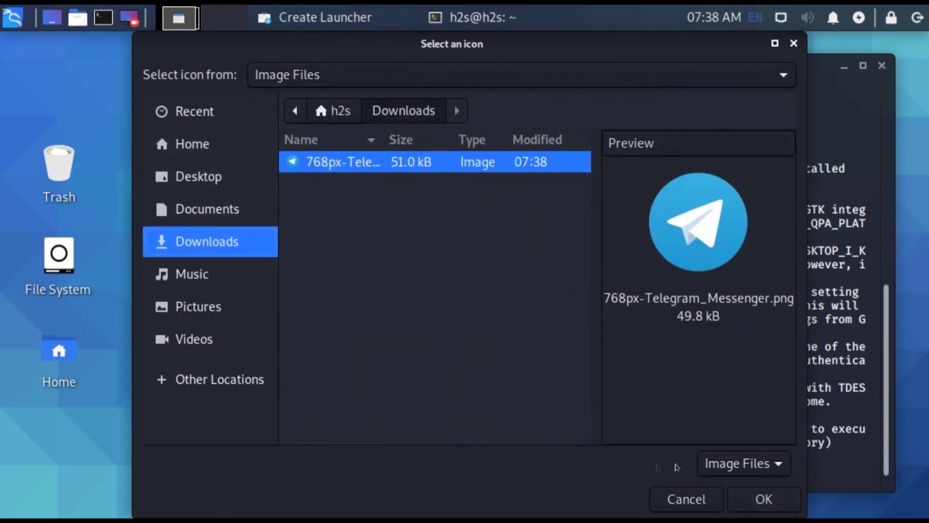
left_click(755, 499)
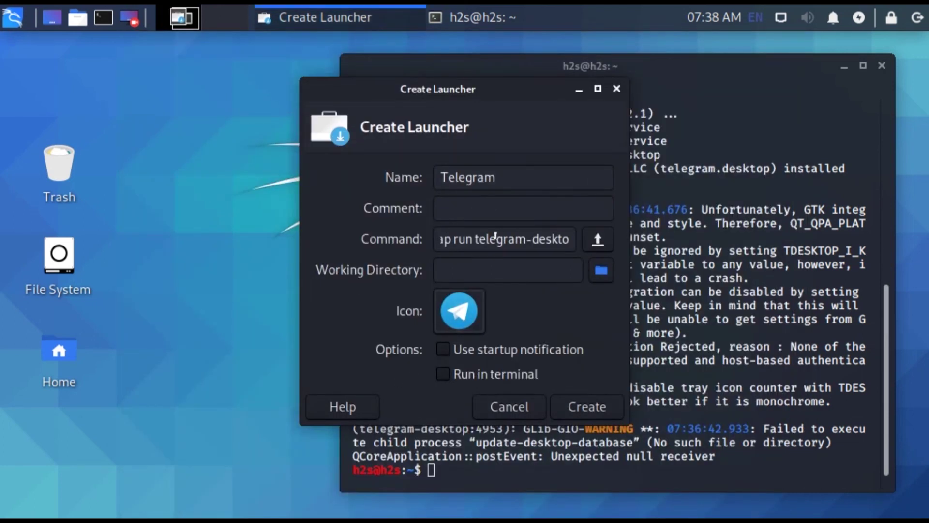
Check the launcher command, then create the Telegram launcher on the desktop.
left_click_drag(520, 239, 410, 236)
left_click_drag(519, 239, 574, 244)
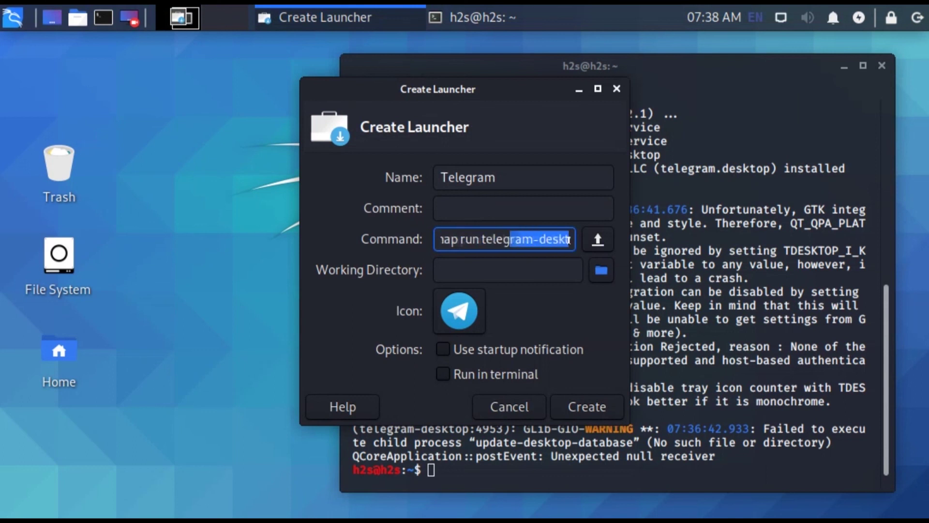
left_click(580, 409)
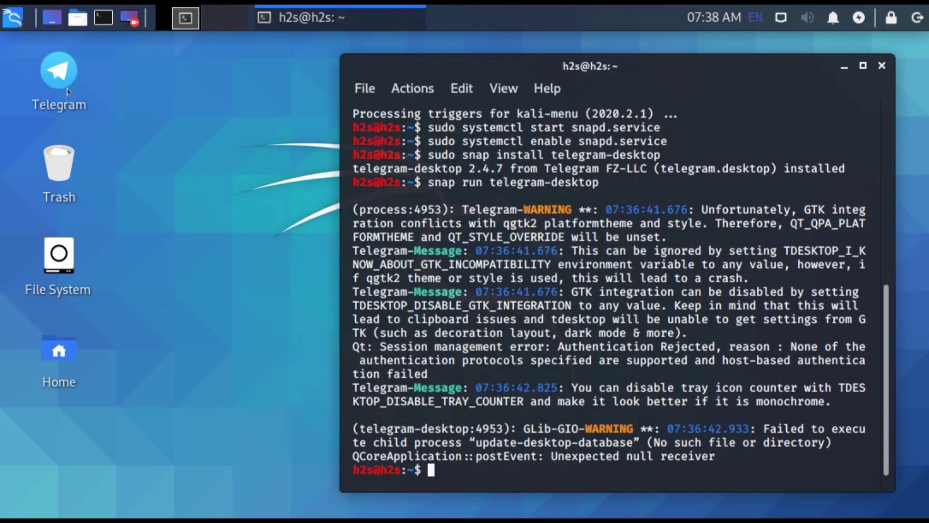
Open Telegram from the new desktop icon, then close its welcome window and the terminal.
double_click(46, 75)
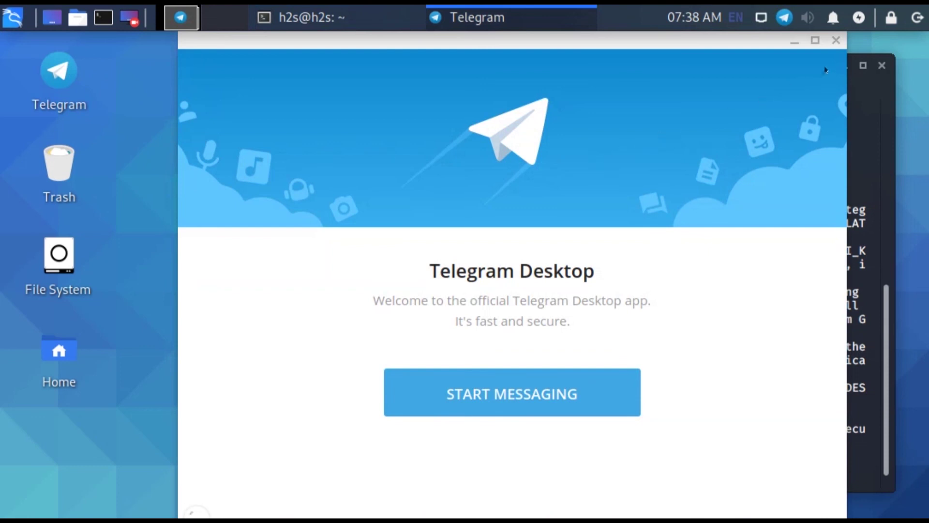
left_click(836, 40)
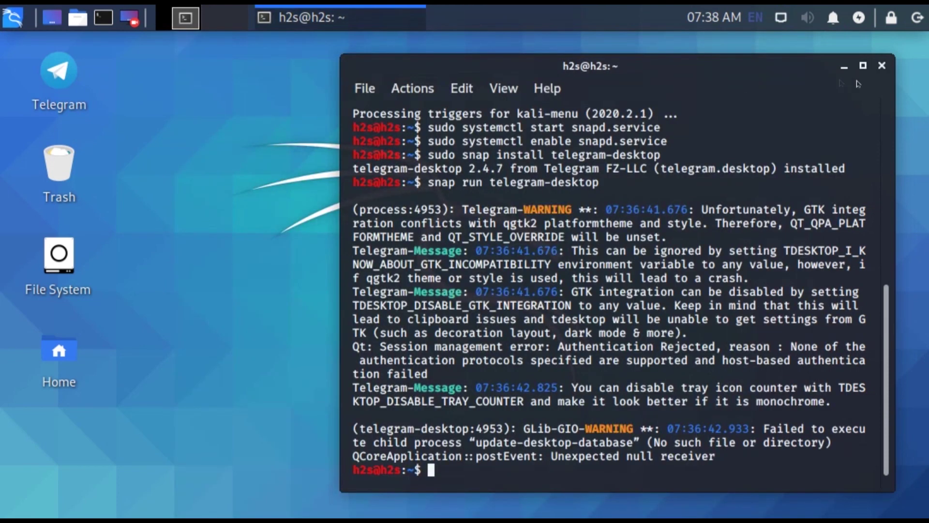
left_click(882, 66)
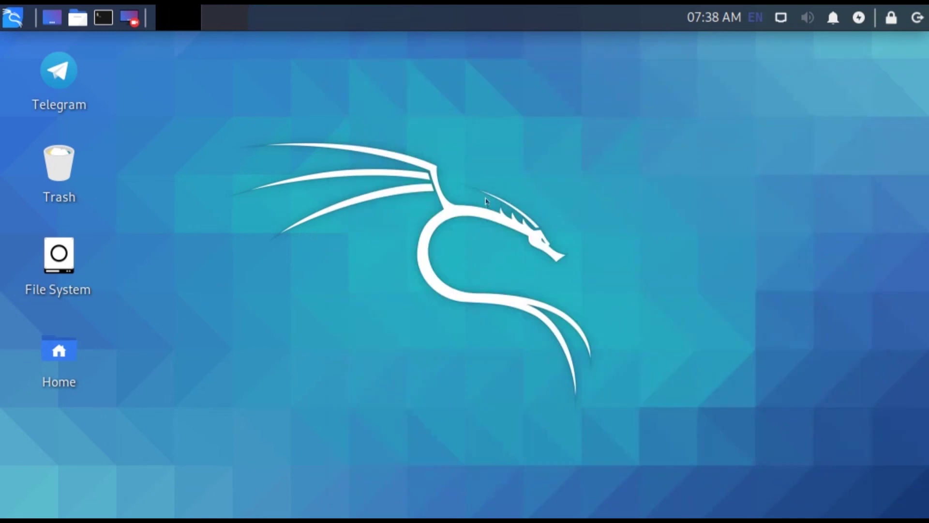